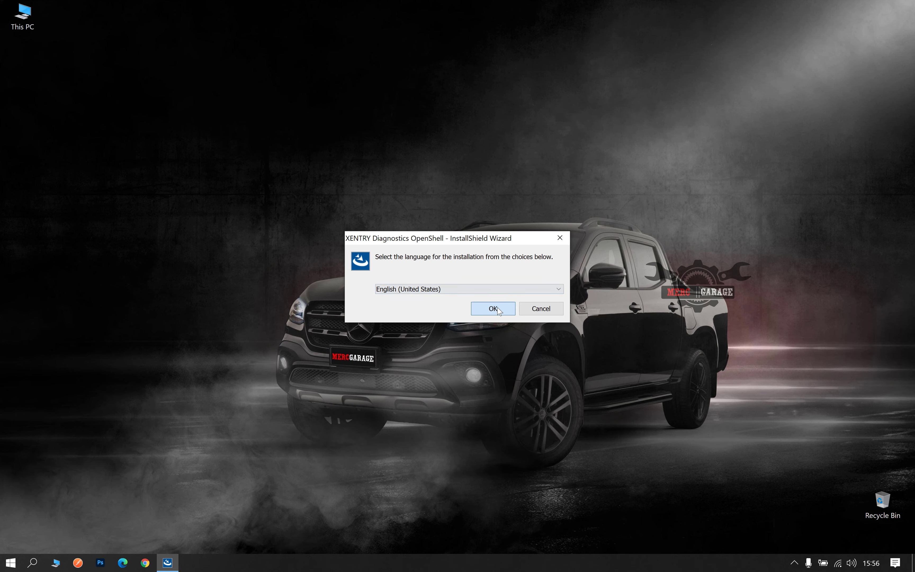
# Step: Accept the XENTRY Diagnostics OpenShell license terms and start the installation with the default features and install path
pyautogui.click(510, 378)
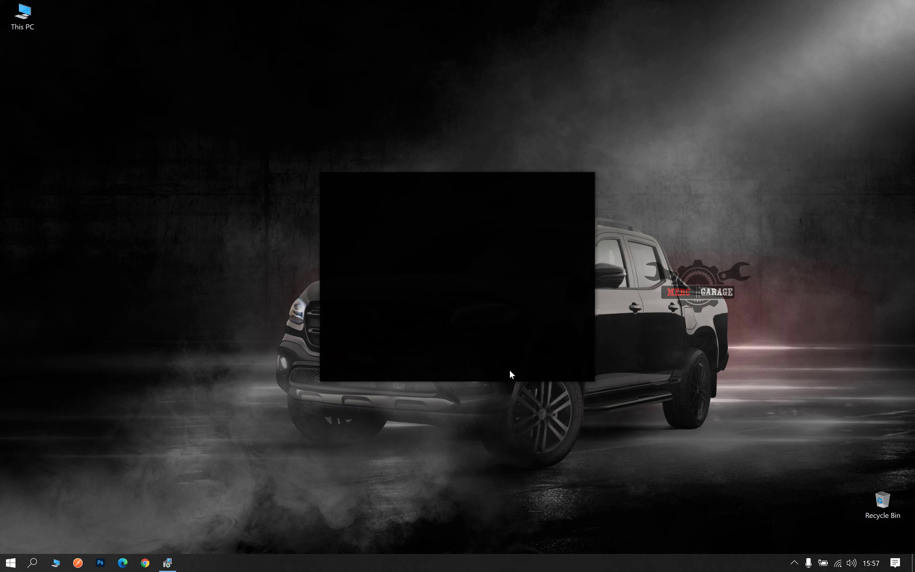
pyautogui.click(511, 371)
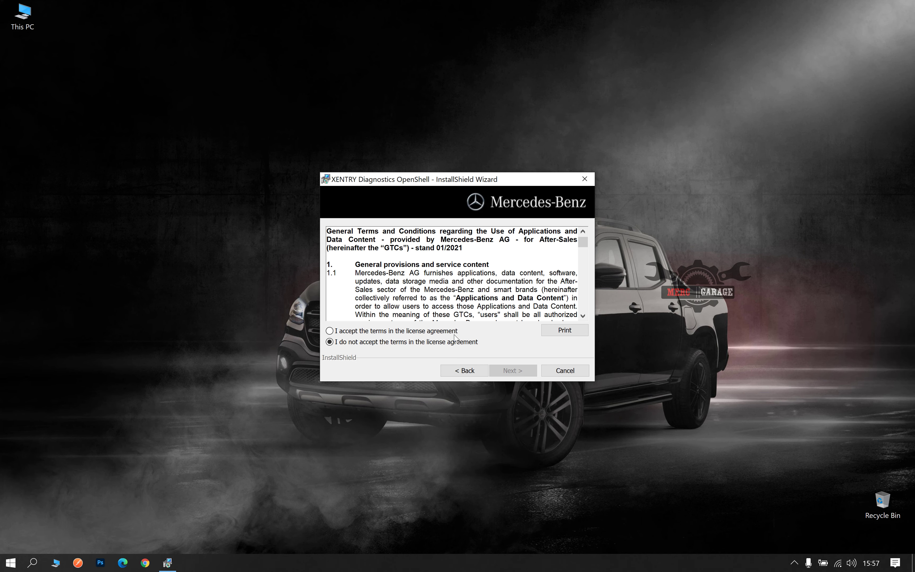
pyautogui.click(449, 332)
pyautogui.click(515, 372)
pyautogui.click(515, 372)
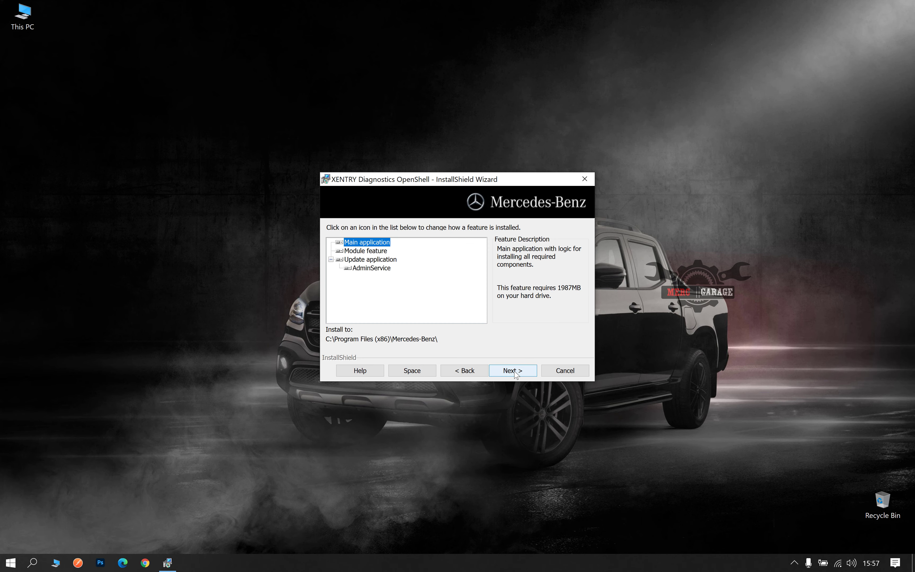
pyautogui.click(515, 372)
pyautogui.click(515, 371)
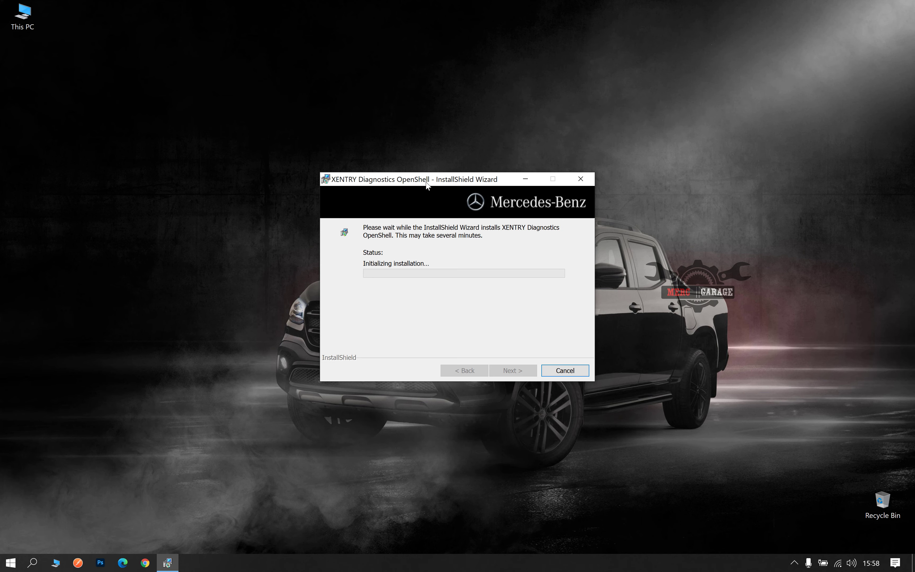
# Step: Finish the XENTRY Diagnostics OpenShell installation wizard and restart the system
pyautogui.moveTo(427, 184); pyautogui.dragTo(502, 103)
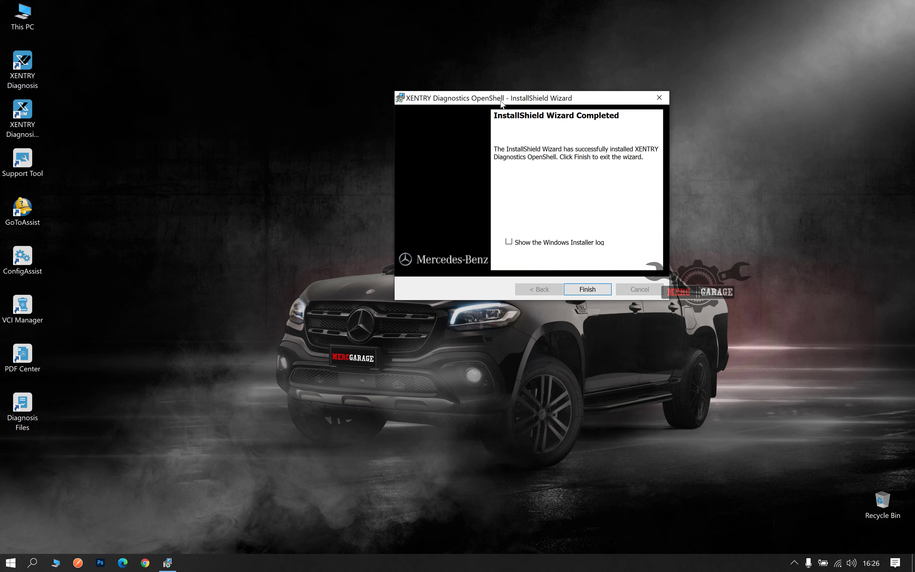
pyautogui.click(590, 293)
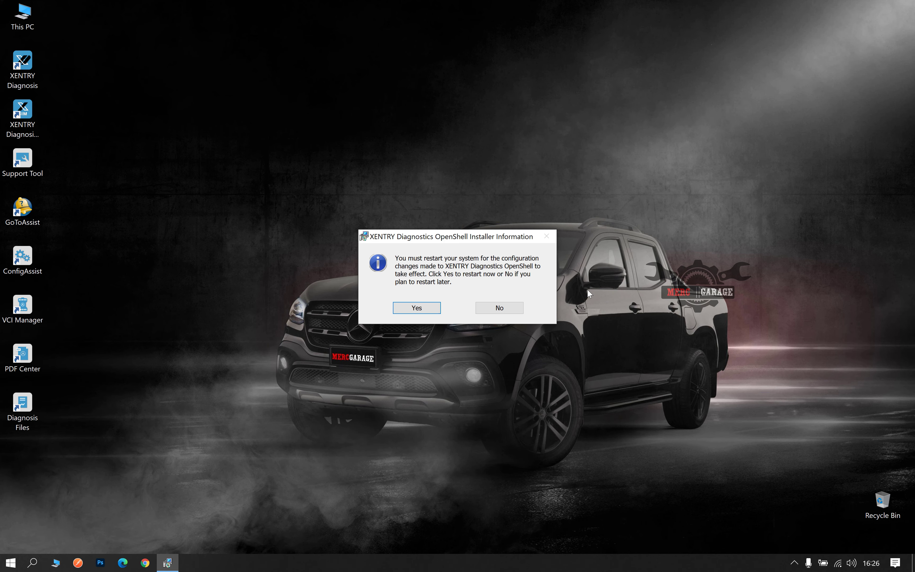
pyautogui.click(423, 306)
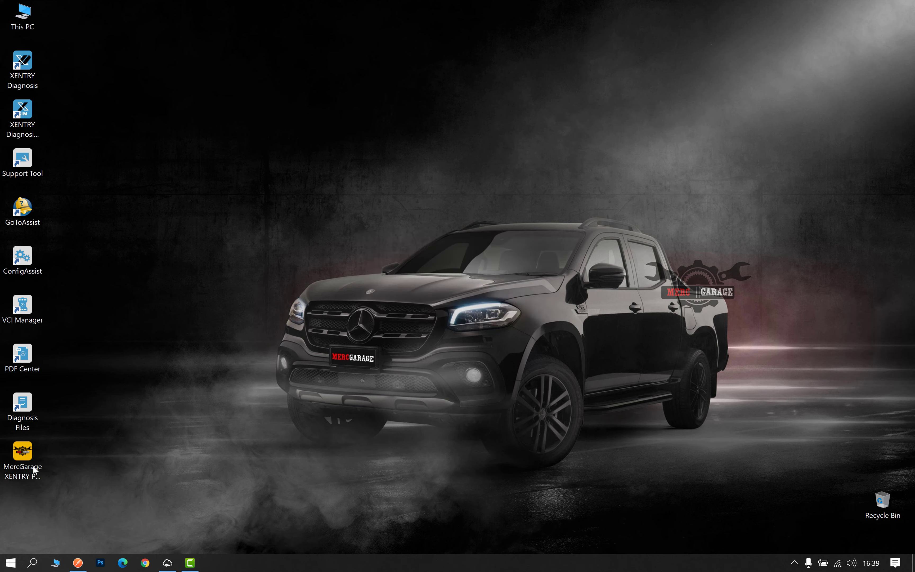
# Step: Start the MercGarage XENTRY Patch setup from the desktop and enter the installation password
pyautogui.doubleClick(17, 467)
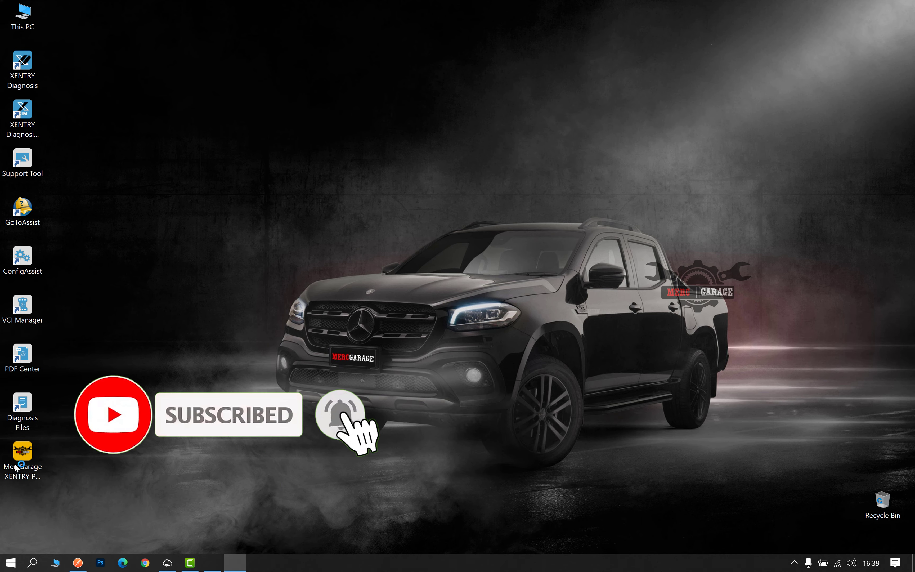
pyautogui.click(551, 402)
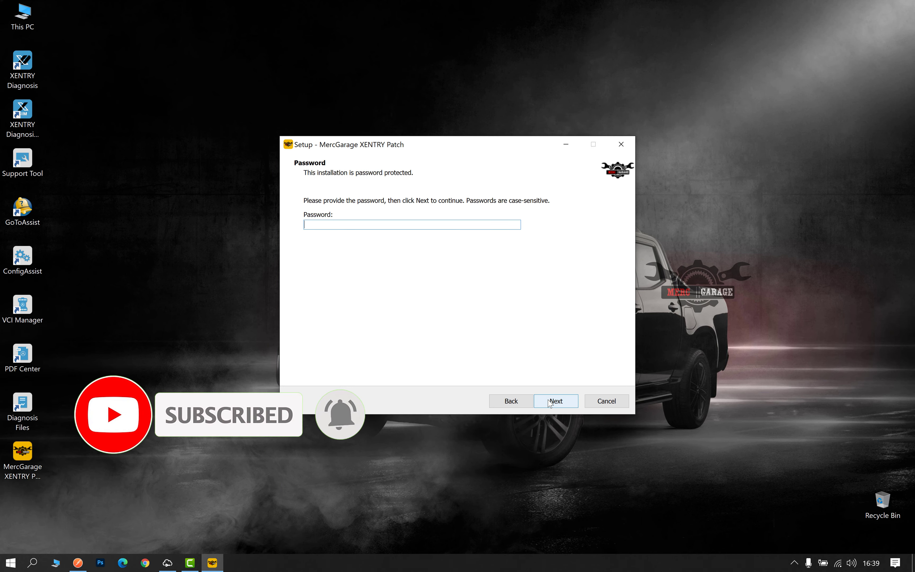
pyautogui.hotkey('ctrl', 'v')
pyautogui.click(556, 401)
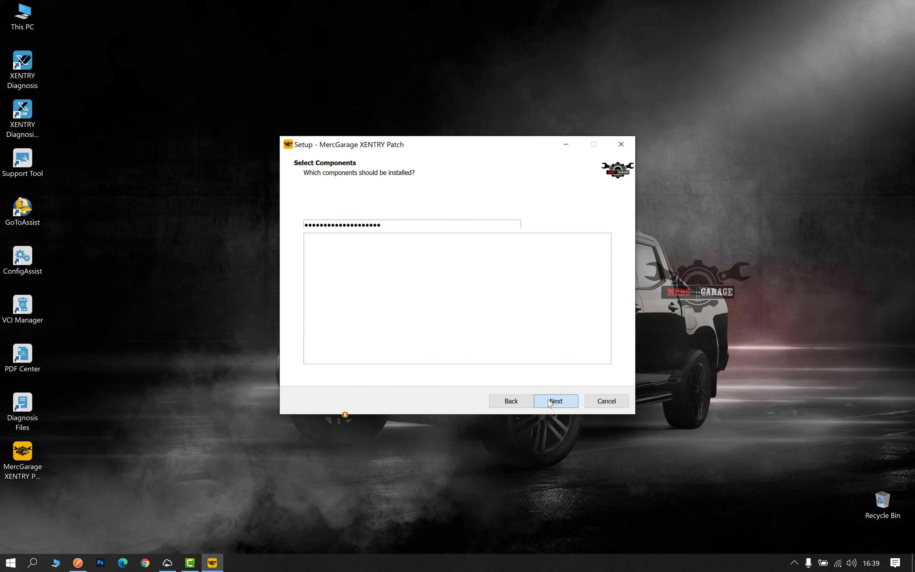
# Step: Select the XENTRY 2021 OpenShell XDOS setup type for the patch and exclude the Xentry Offline Login component
pyautogui.click(517, 222)
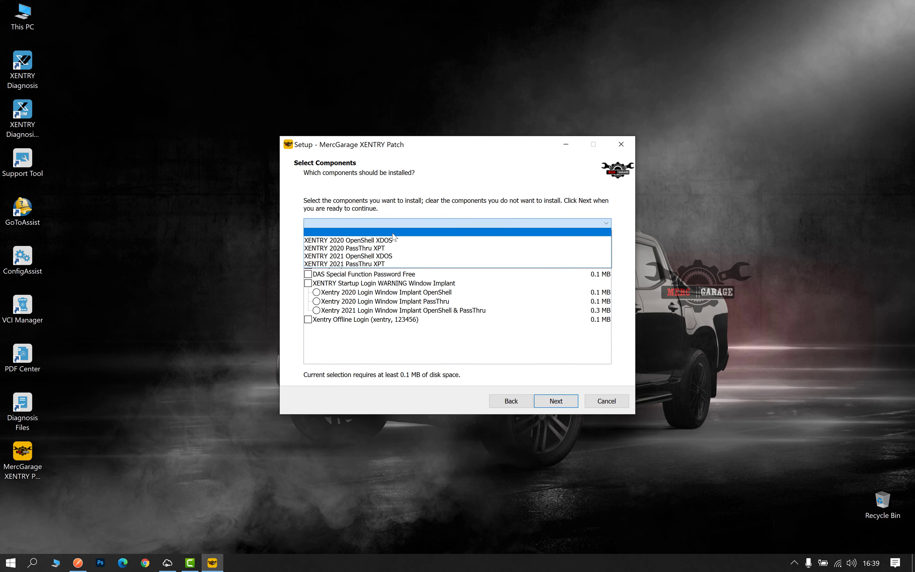
pyautogui.click(373, 258)
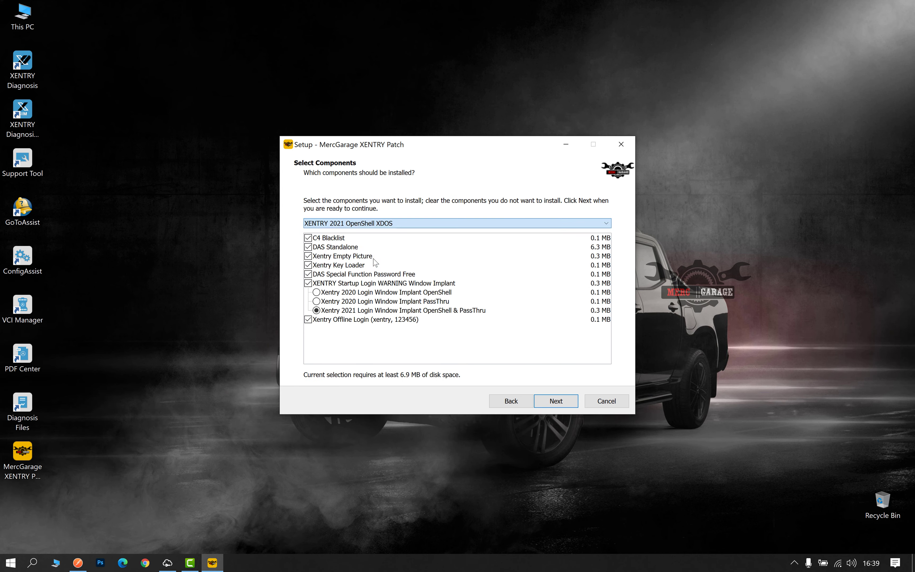
pyautogui.click(309, 320)
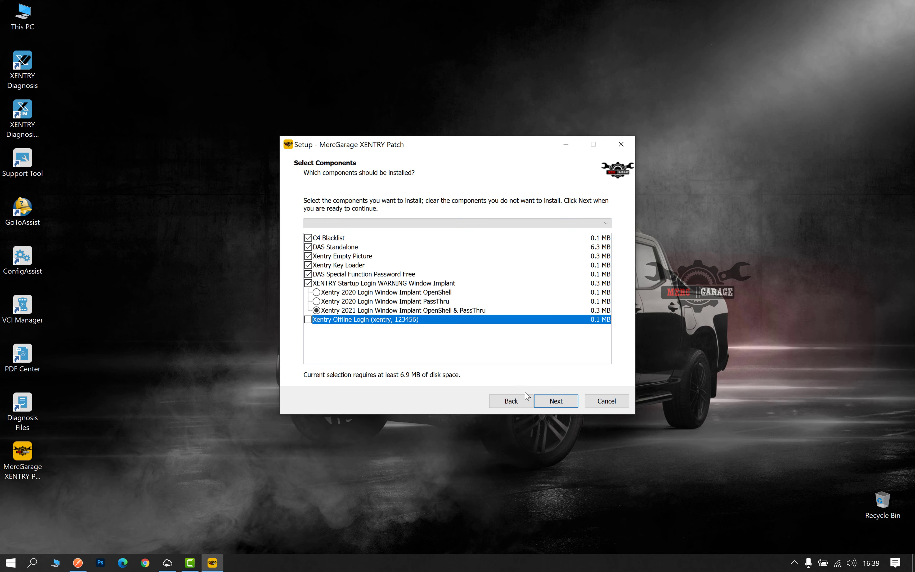
pyautogui.click(552, 402)
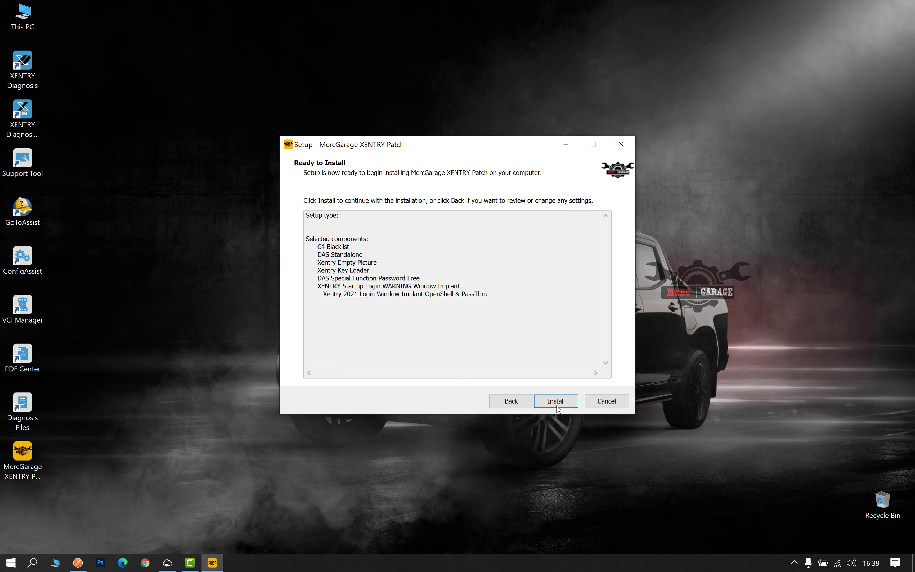
# Step: Install the MercGarage XENTRY Patch and close its setup wizard
pyautogui.click(558, 407)
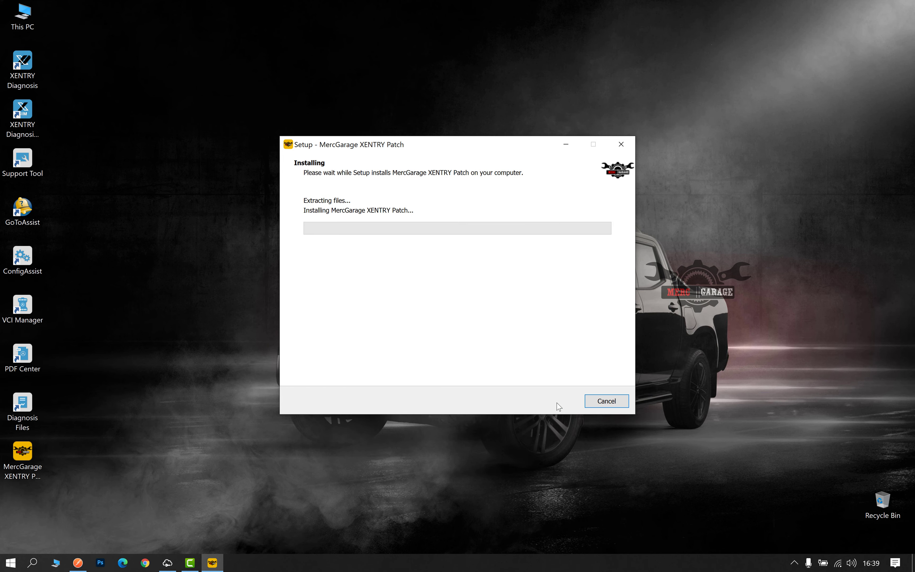
pyautogui.click(78, 562)
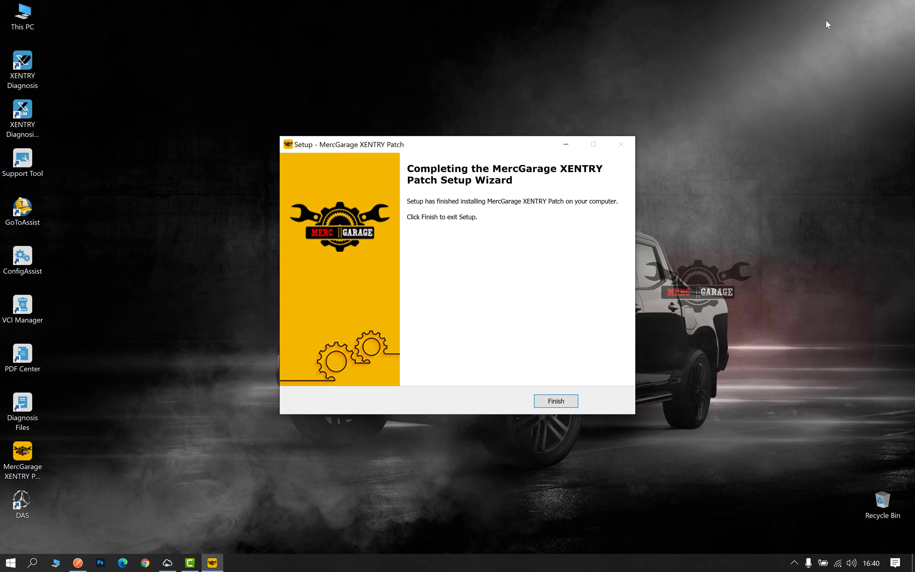
pyautogui.click(556, 401)
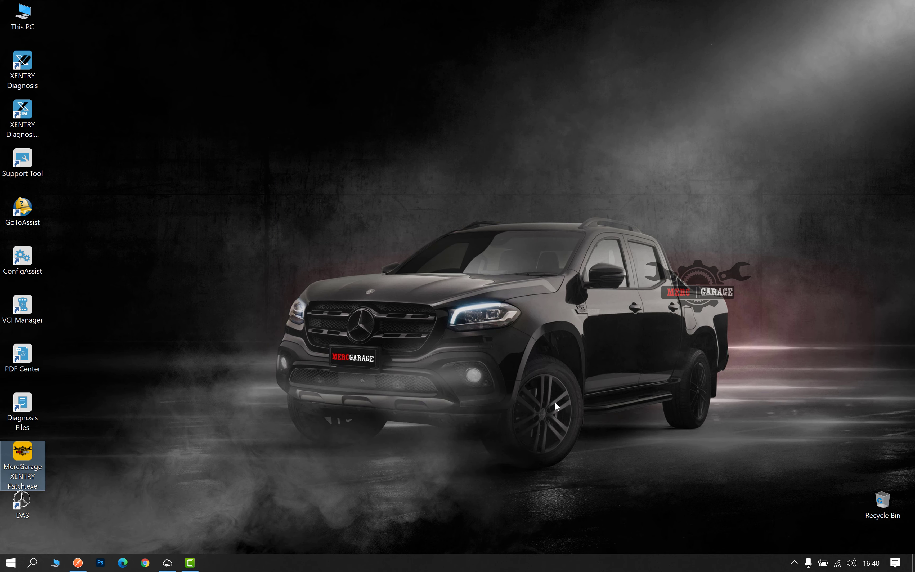
# Step: Open ConfigAssist with SDconnect as the diagnosis device and proceed through the configuration to the StartKey installation
pyautogui.doubleClick(21, 269)
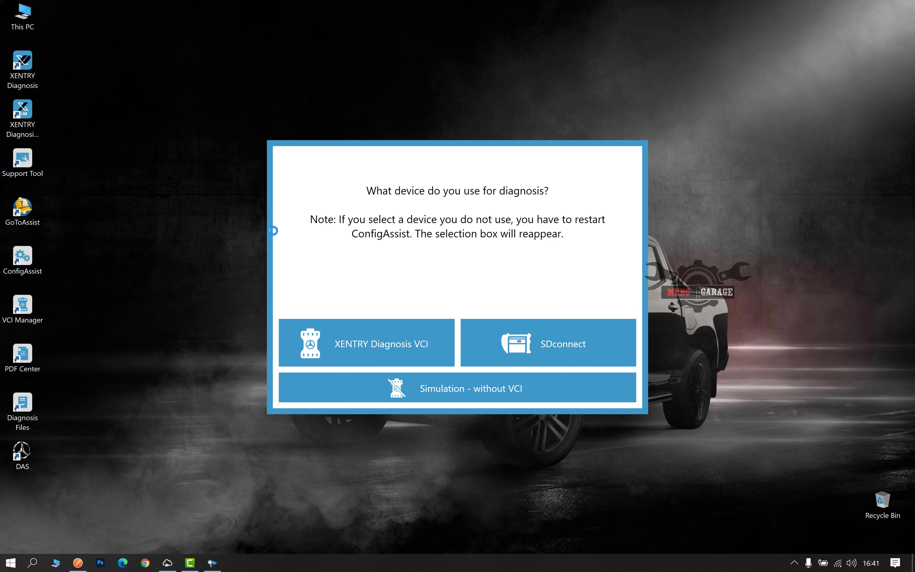
pyautogui.click(528, 336)
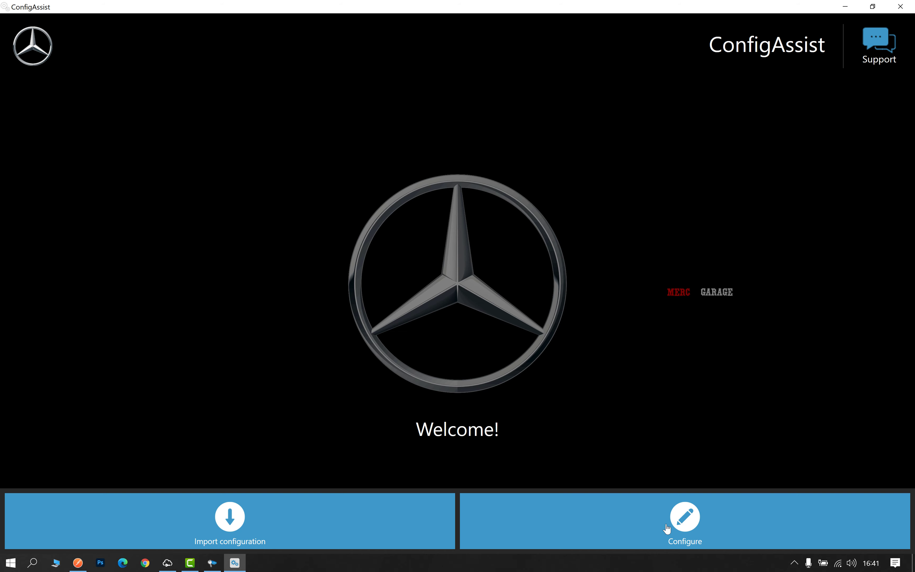
pyautogui.click(667, 529)
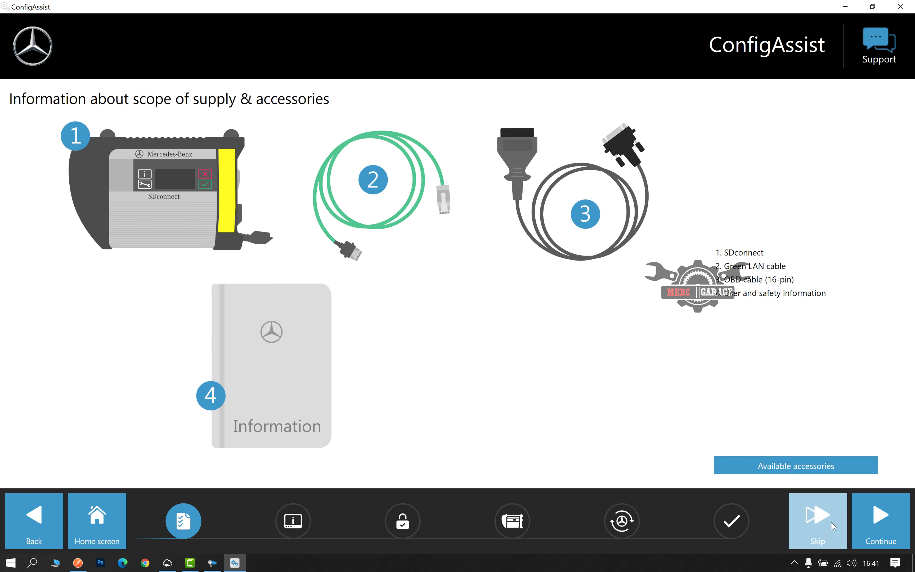
pyautogui.click(881, 533)
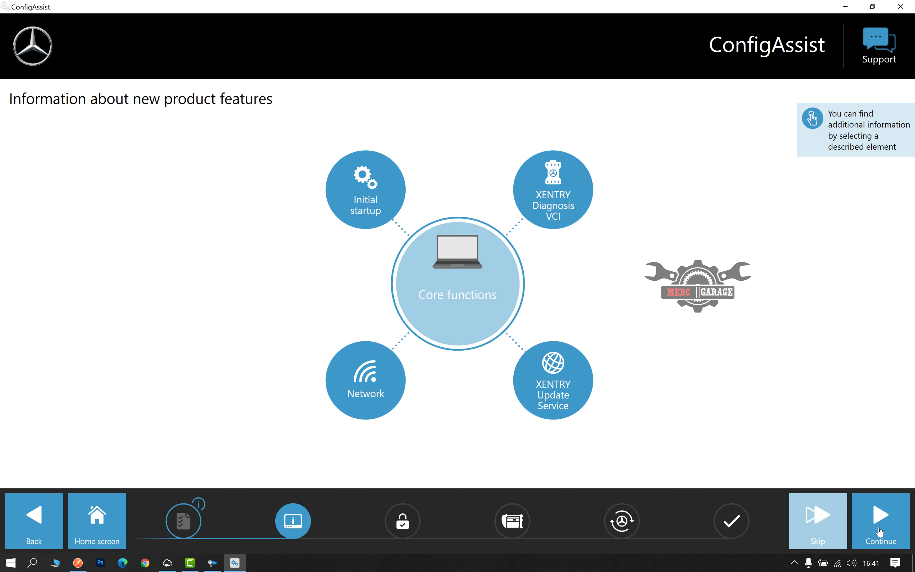
pyautogui.click(880, 532)
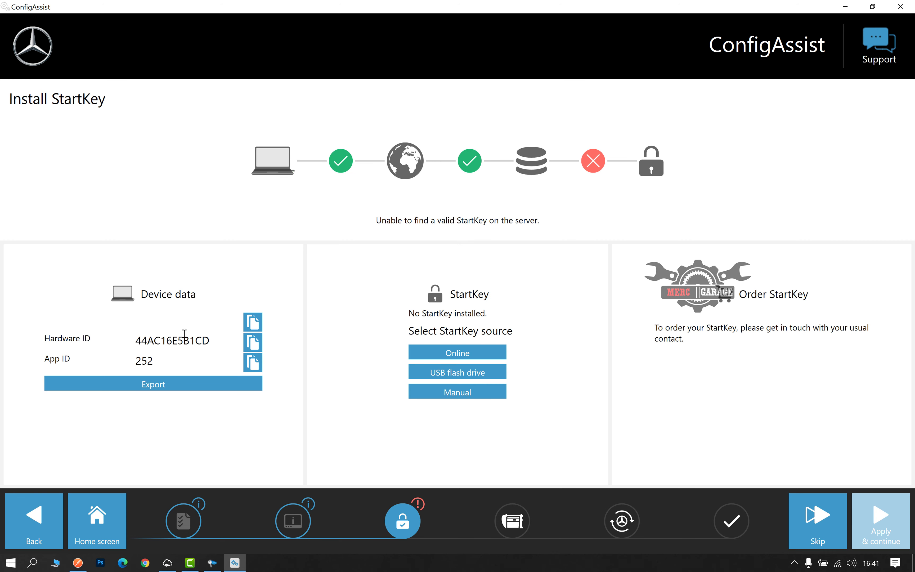
# Step: Copy the device's hardware ID and install the StartKey by entering the license key manually
pyautogui.click(258, 343)
pyautogui.click(458, 393)
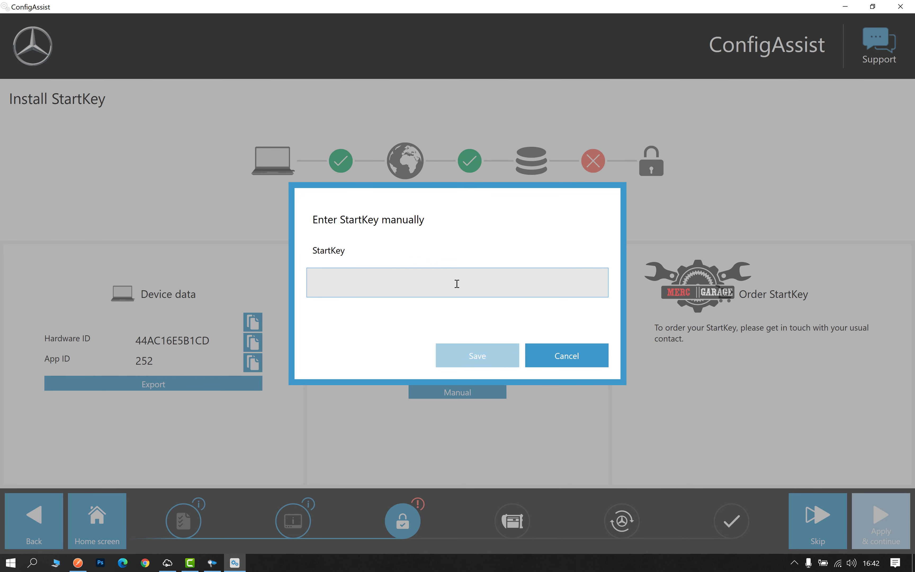
pyautogui.hotkey('ctrl', 'v')
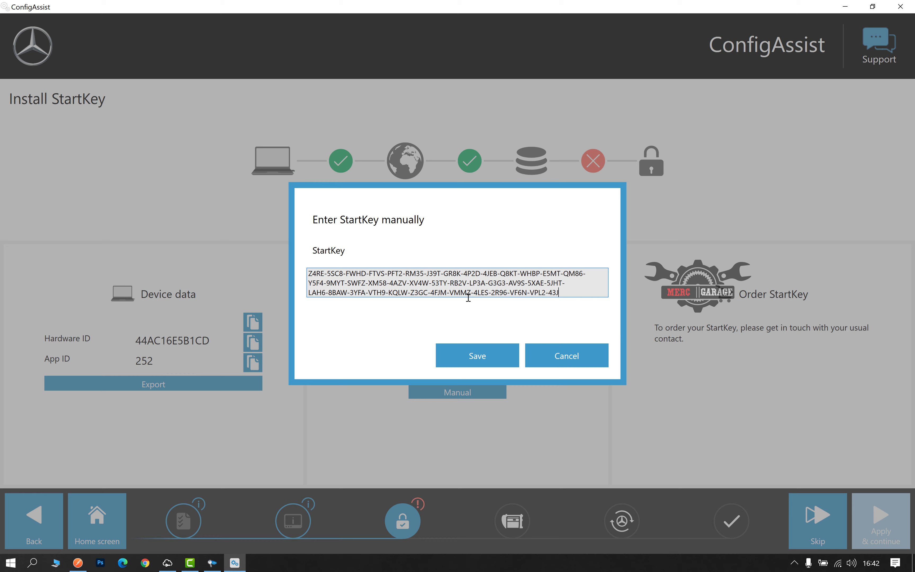
pyautogui.click(477, 361)
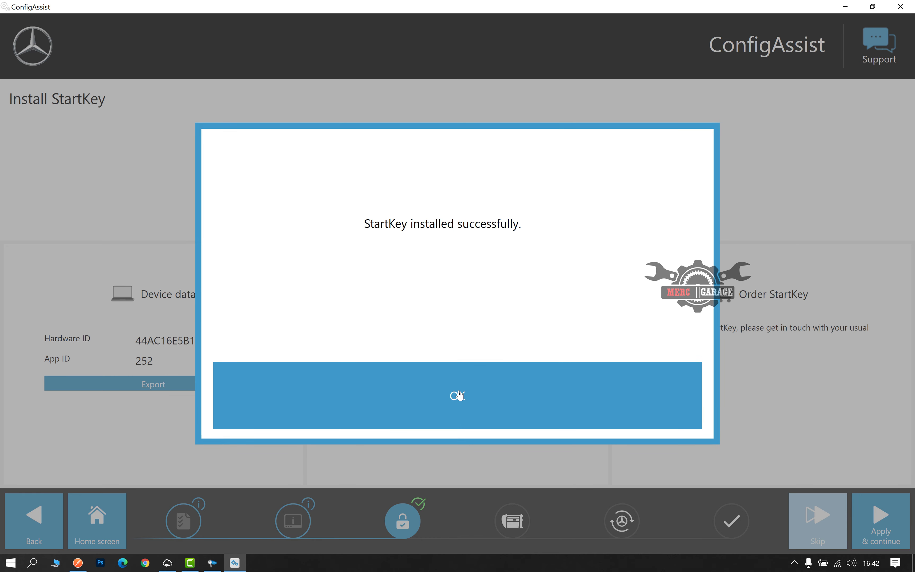
pyautogui.click(458, 396)
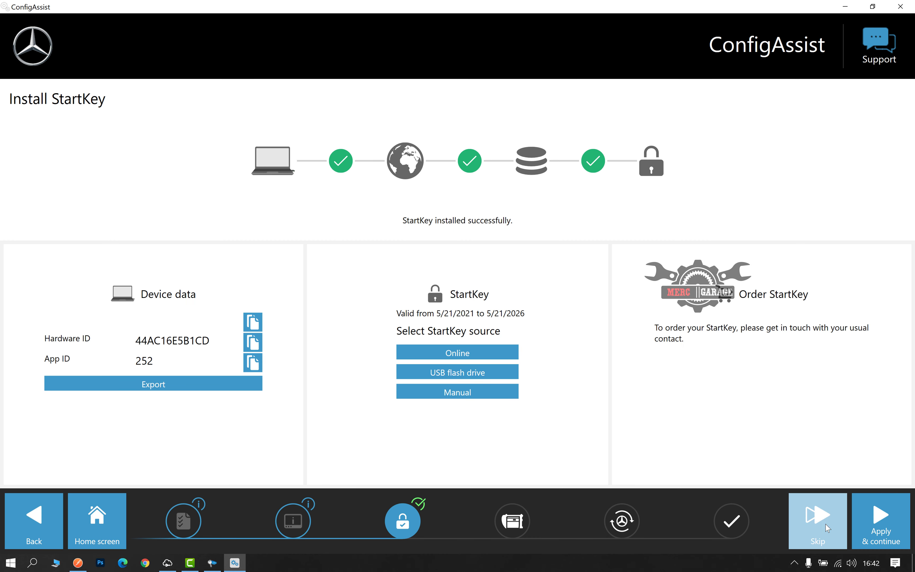
# Step: Complete the ConfigAssist setup with the XENTRY Update Service left deactivated and exit the program
pyautogui.click(879, 528)
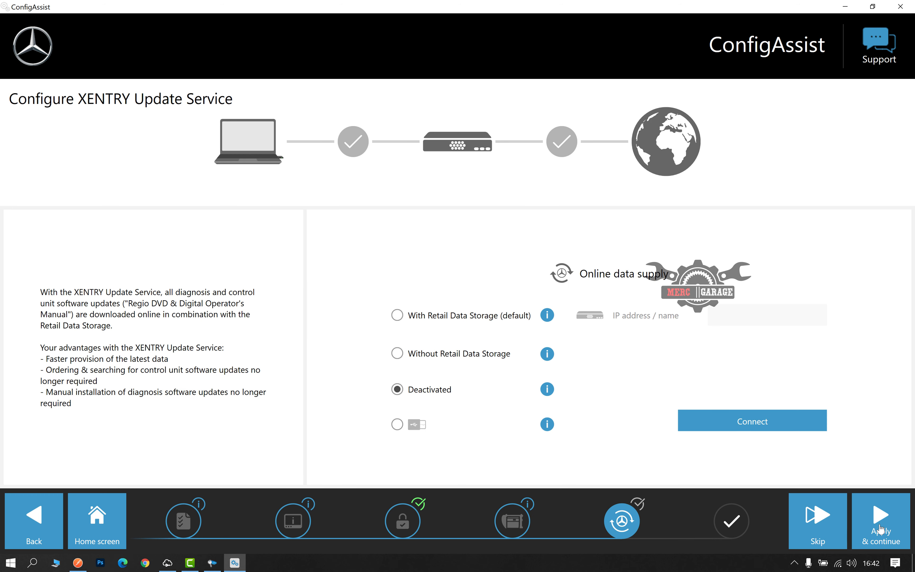
pyautogui.click(888, 529)
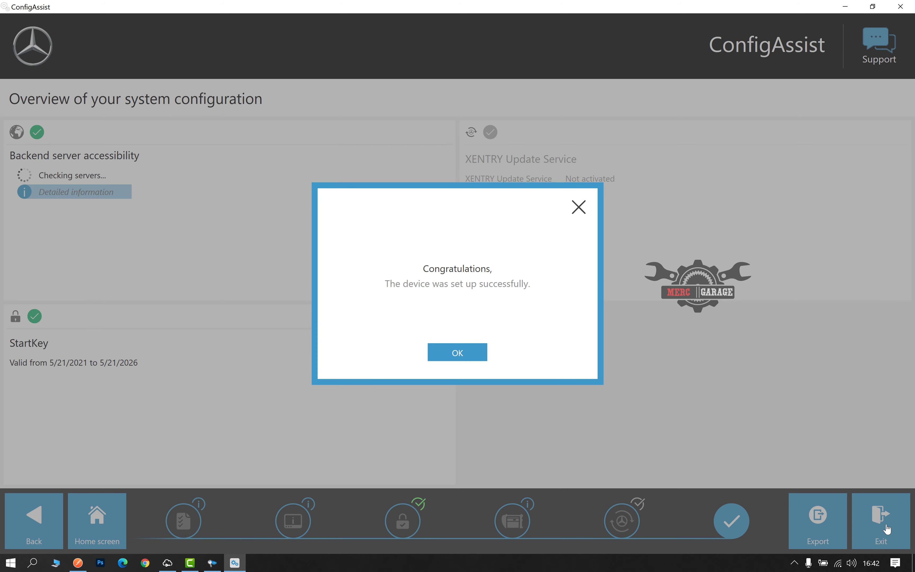
pyautogui.click(469, 352)
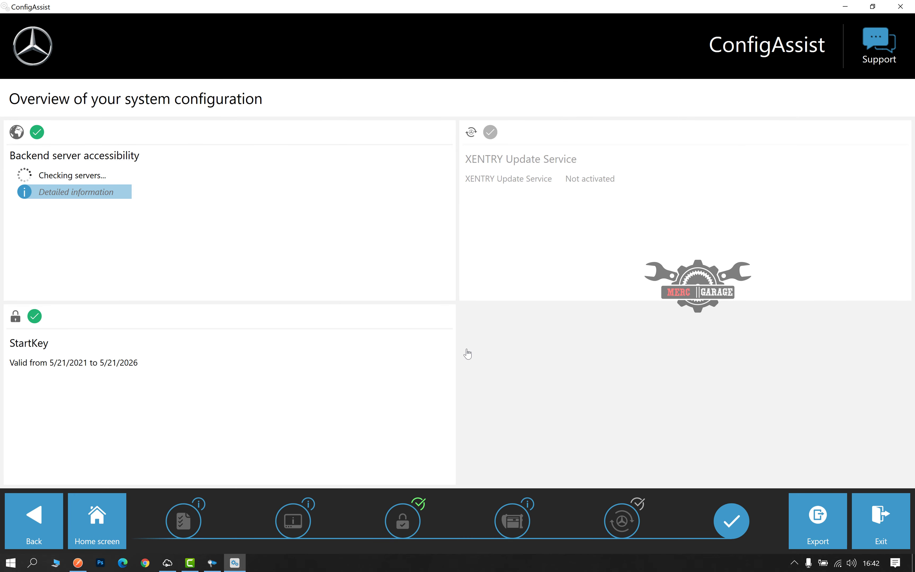
pyautogui.click(889, 523)
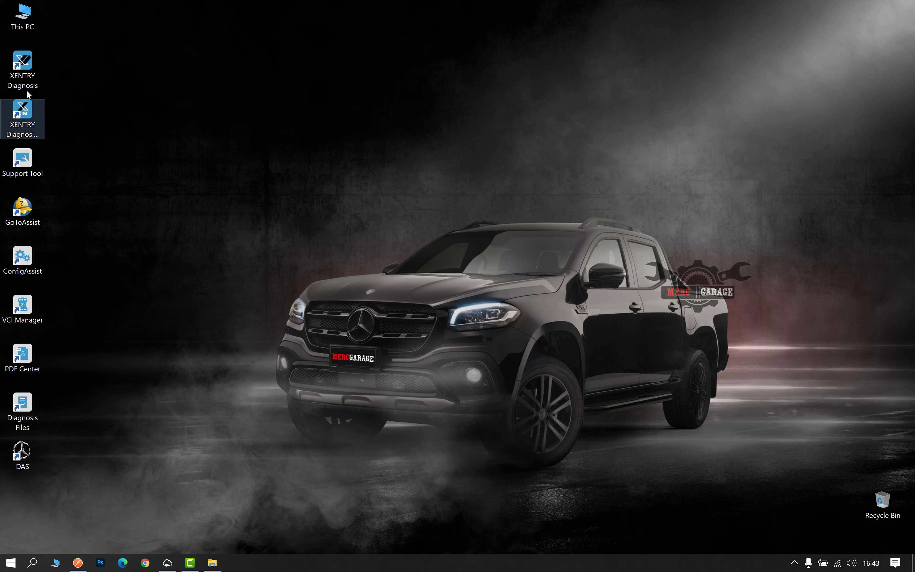
# Step: Launch XENTRY Diagnosis, check its system and data version in the general system settings, and return to the brand selection
pyautogui.click(20, 74)
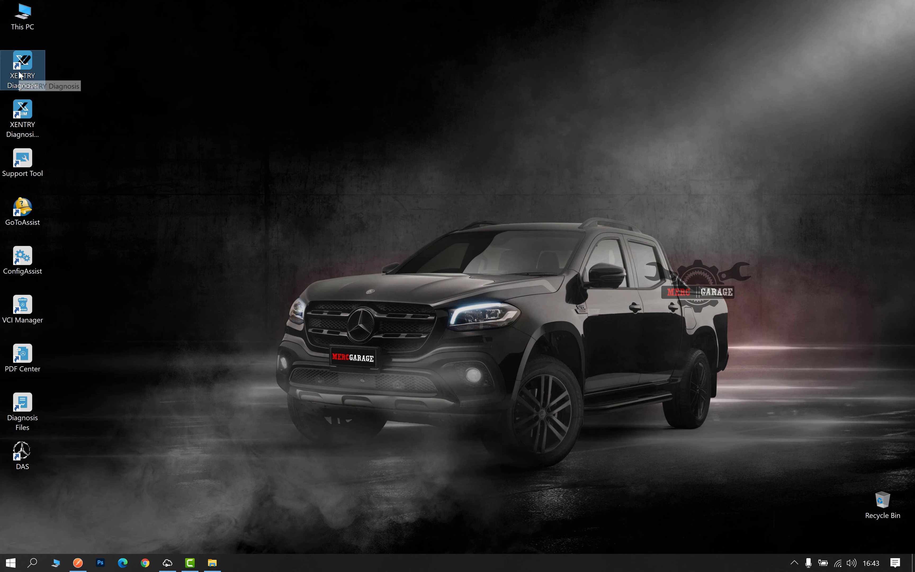
pyautogui.doubleClick(20, 74)
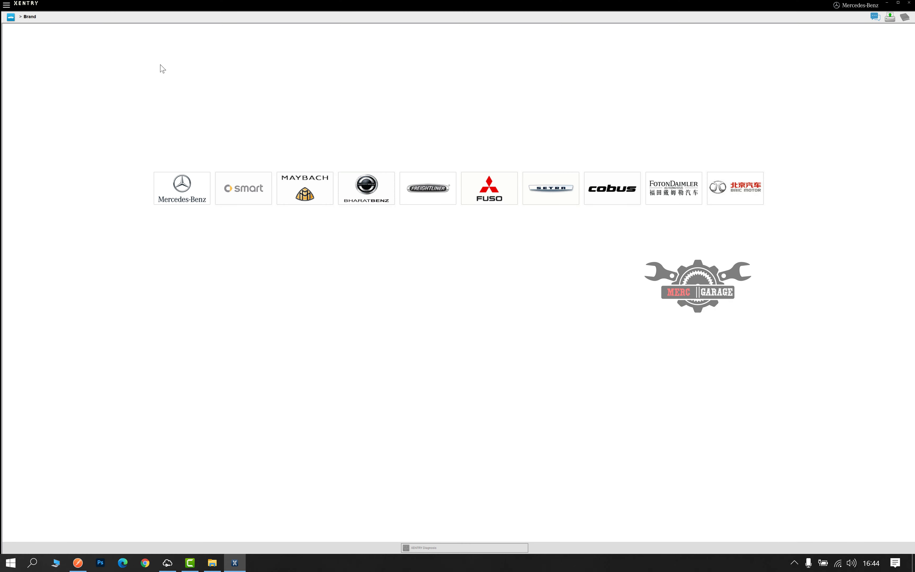
pyautogui.click(7, 6)
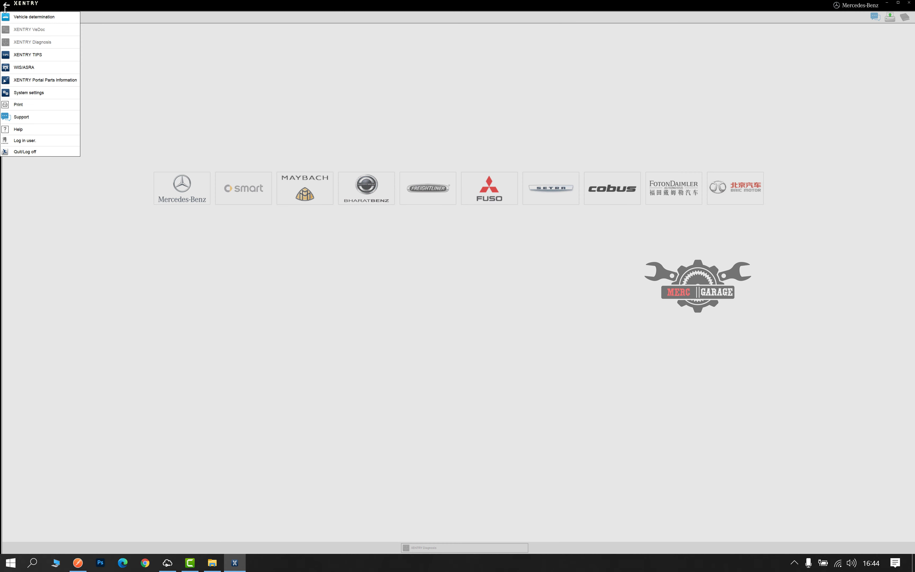
pyautogui.click(42, 98)
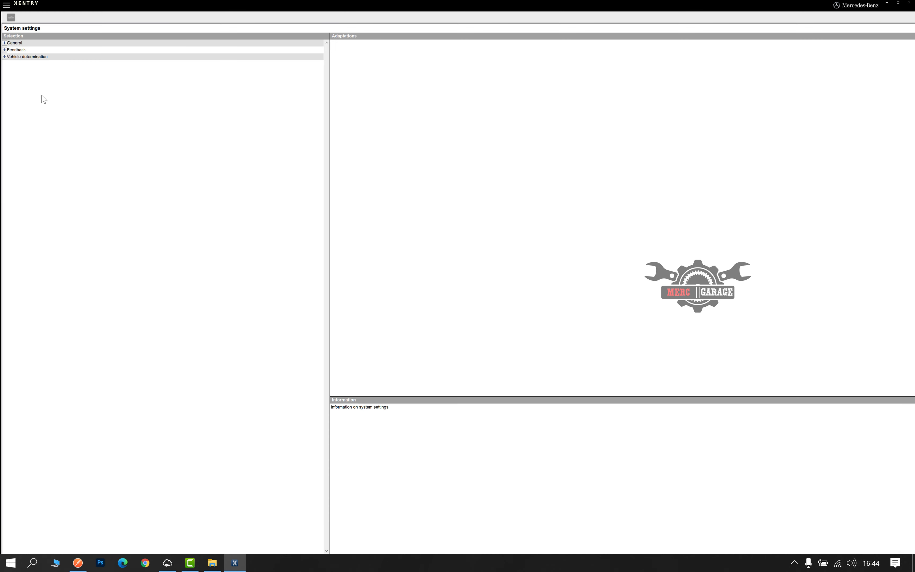
pyautogui.click(4, 44)
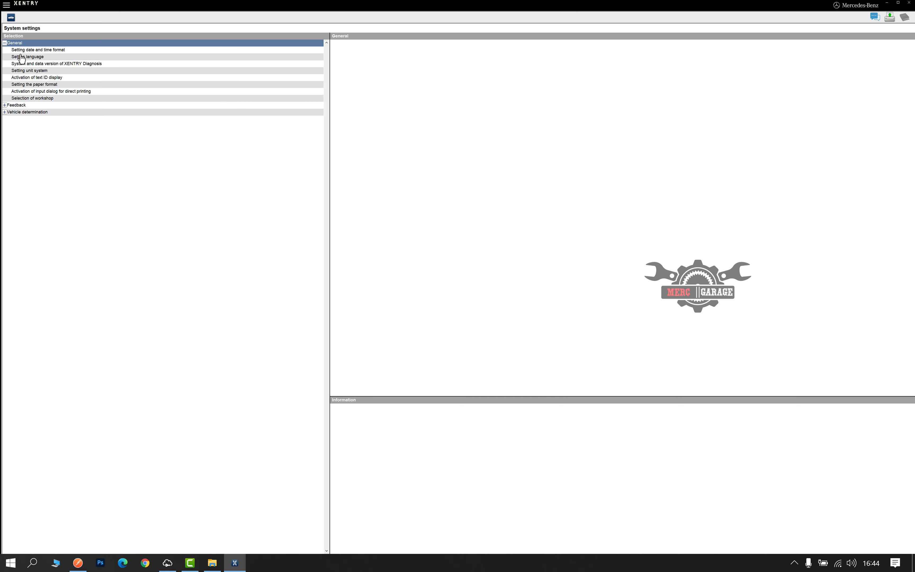
pyautogui.click(47, 64)
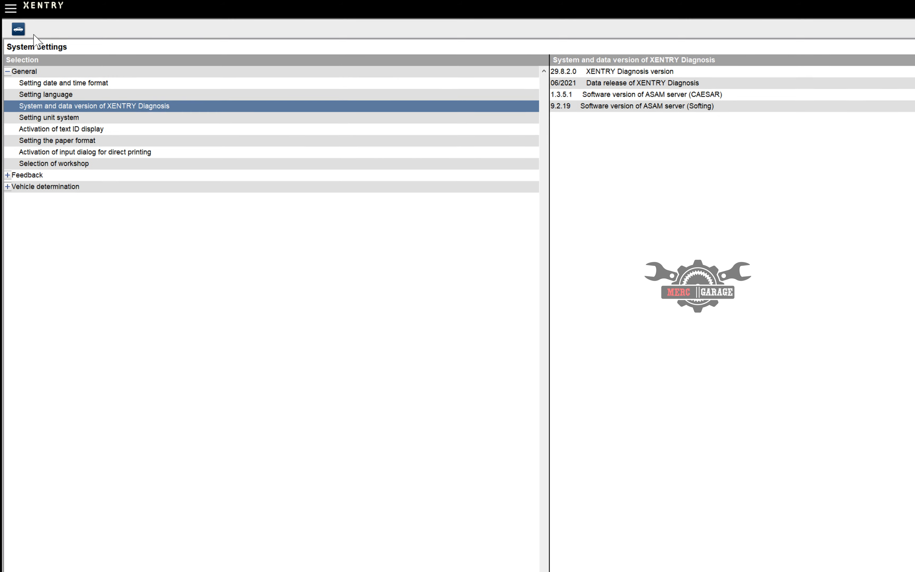
pyautogui.click(10, 18)
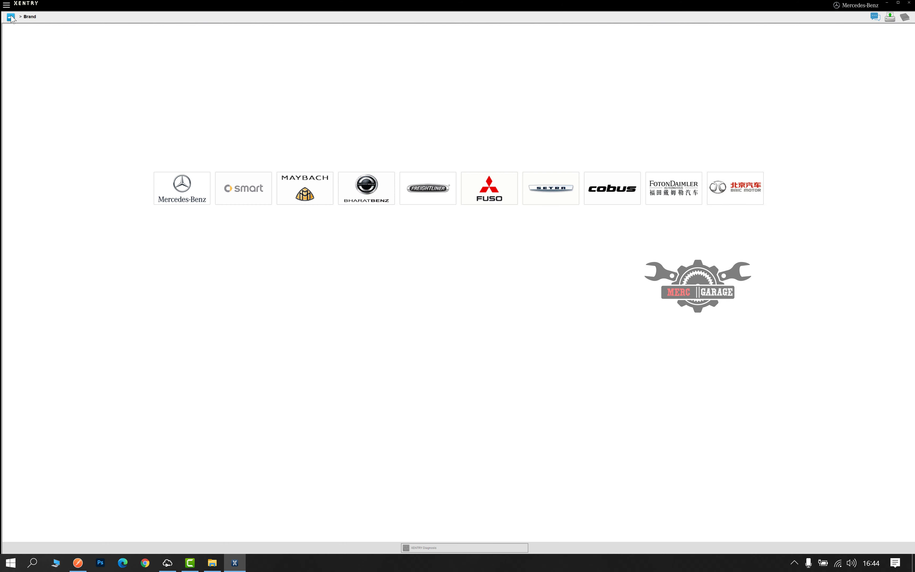
# Step: Examine the Mercedes-Benz model series in each product group from passenger cars through industrial major assemblies, ending back at passenger cars
pyautogui.click(168, 189)
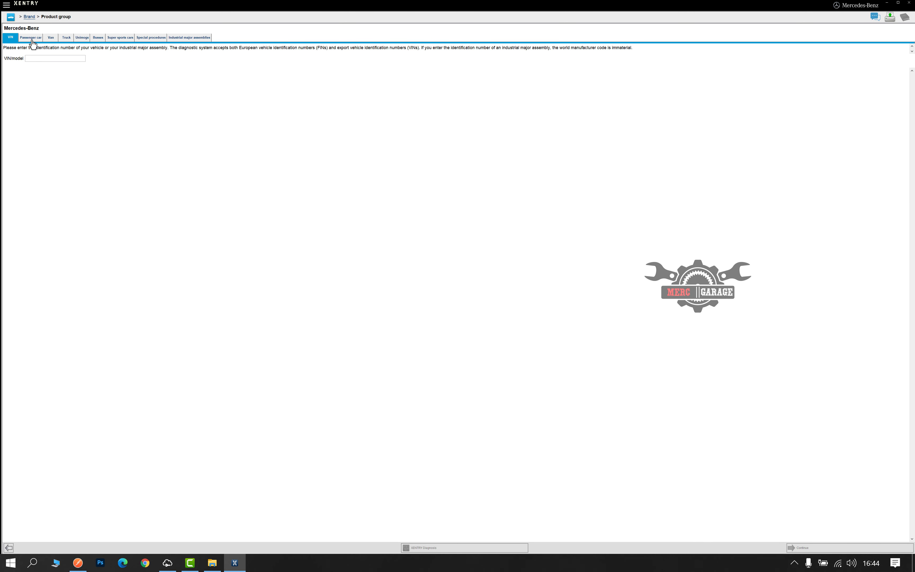
pyautogui.click(32, 39)
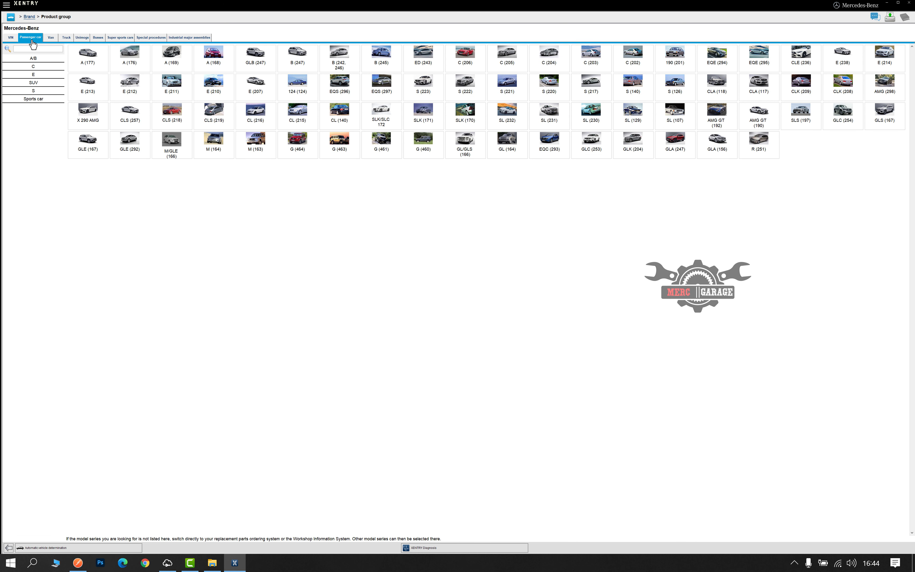
pyautogui.click(52, 41)
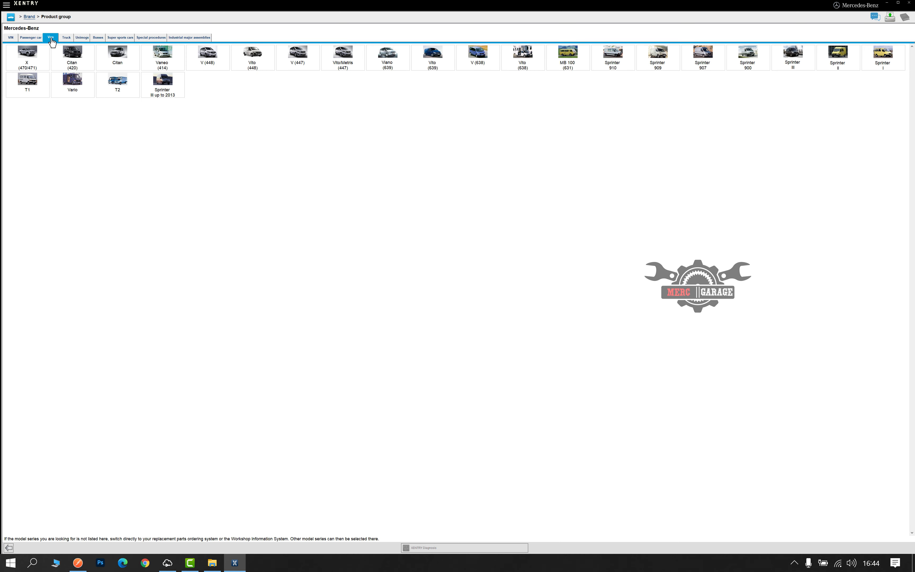
pyautogui.click(73, 41)
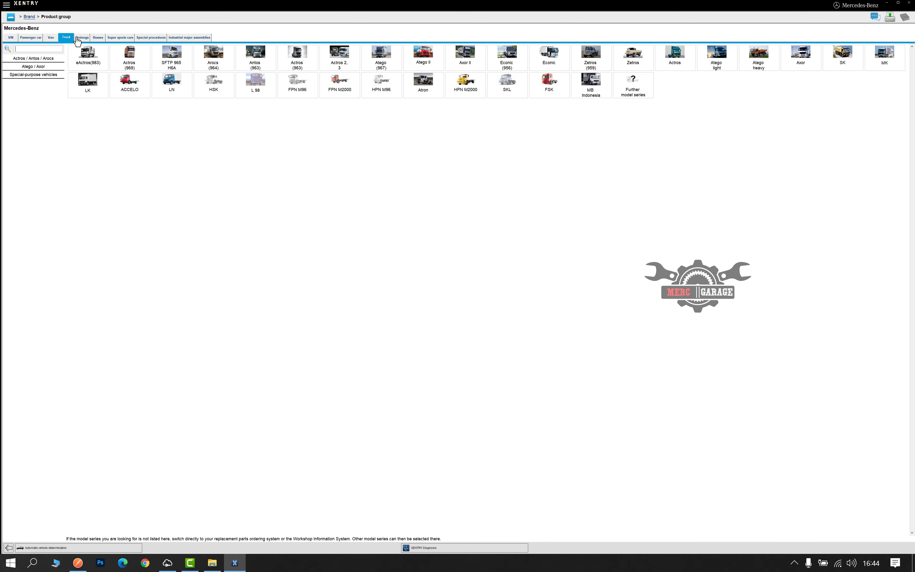
pyautogui.click(81, 38)
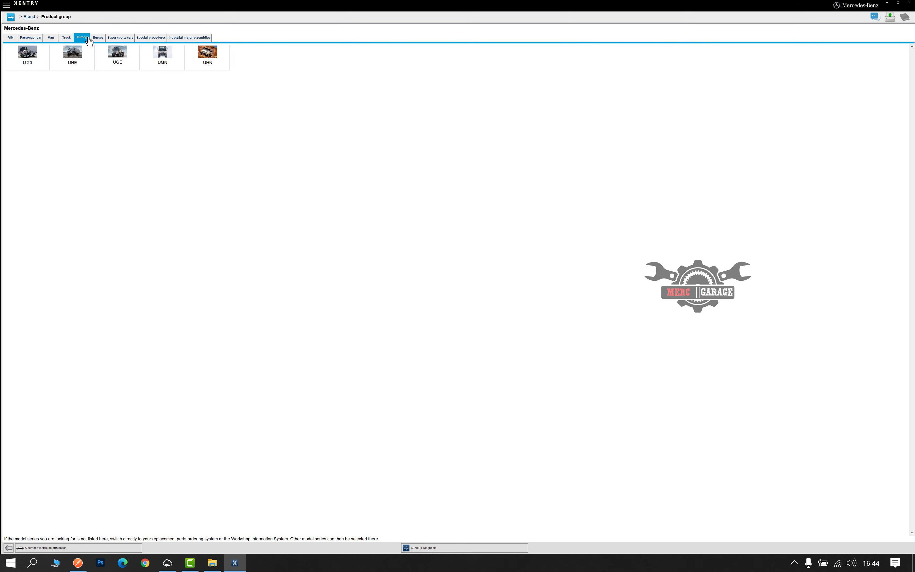
pyautogui.click(98, 40)
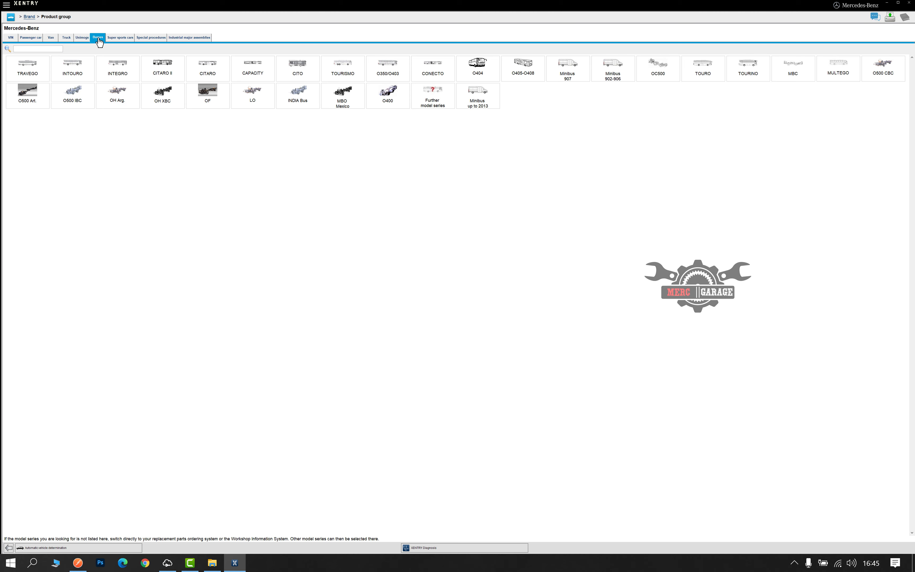
pyautogui.click(118, 40)
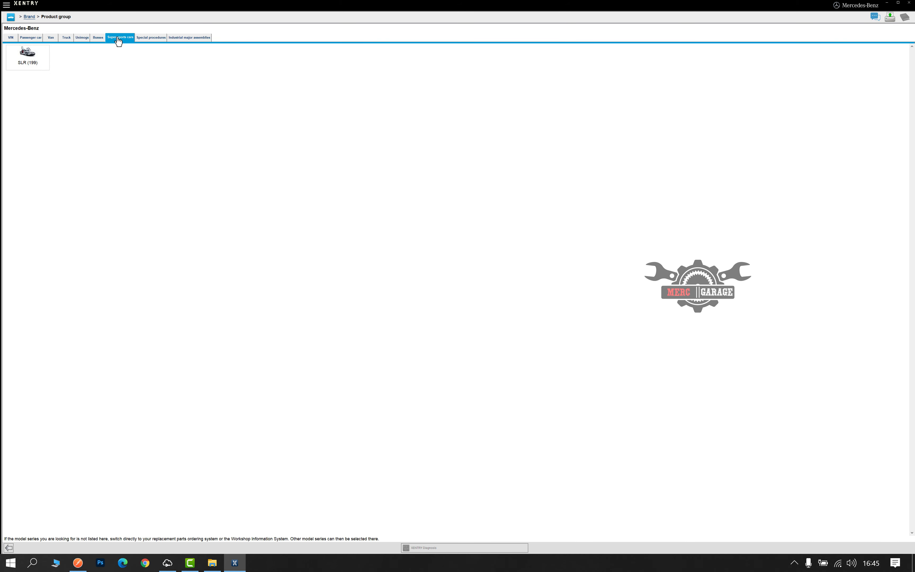
pyautogui.click(142, 39)
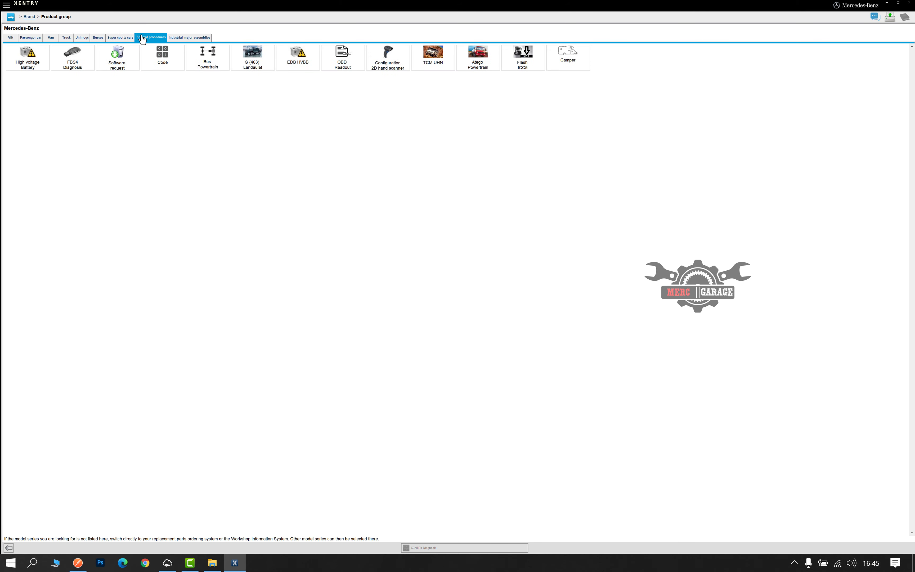
pyautogui.click(179, 39)
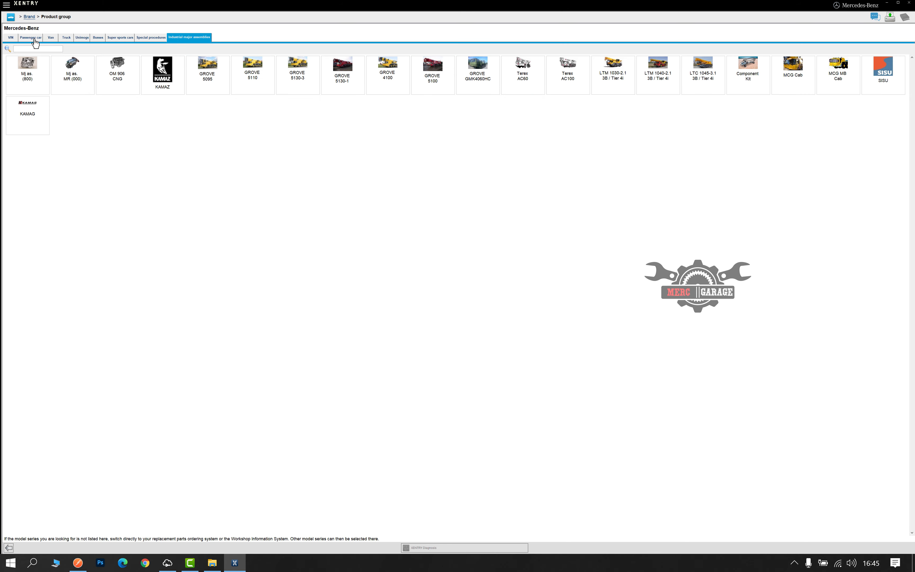
pyautogui.click(26, 41)
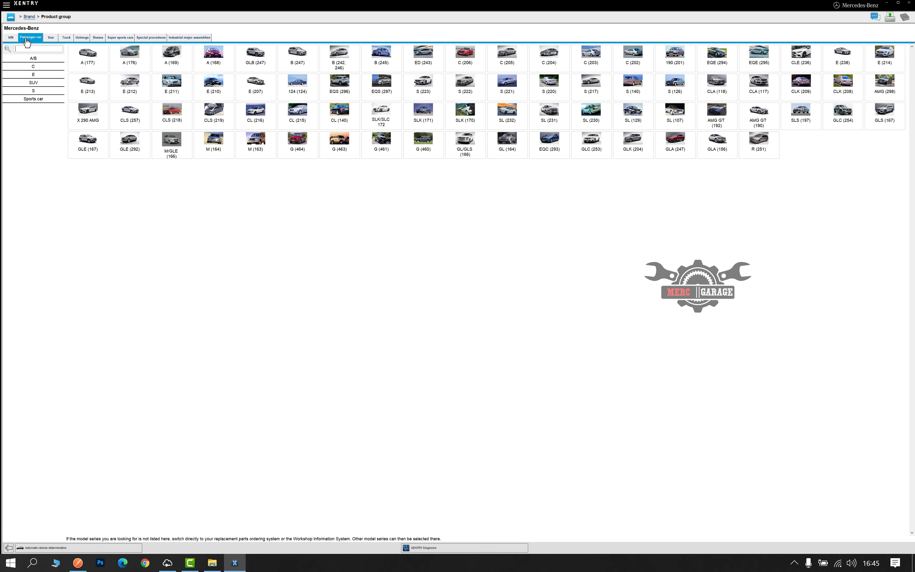